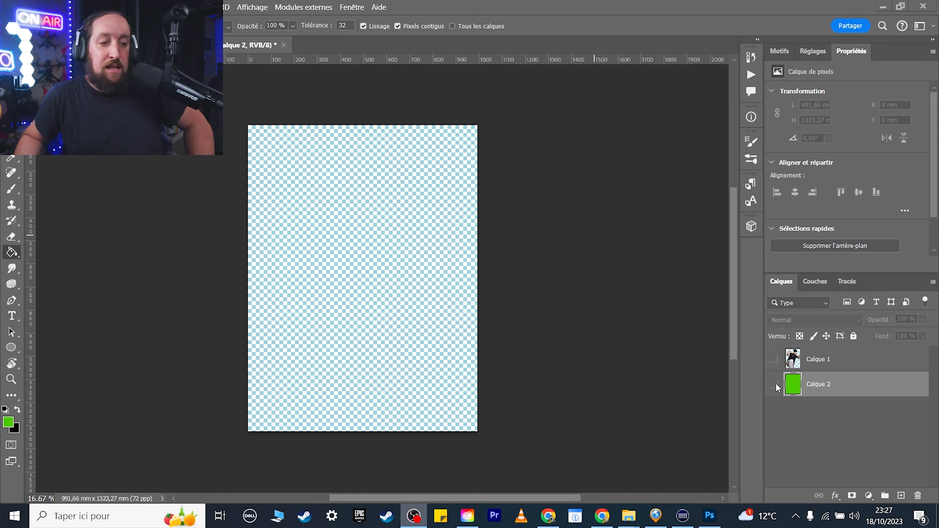
Show the green Calque 2 layer, try its opacity at 50%, and set the opacity back to 100%.
{"action": "left_click", "coordinate": [773, 387]}
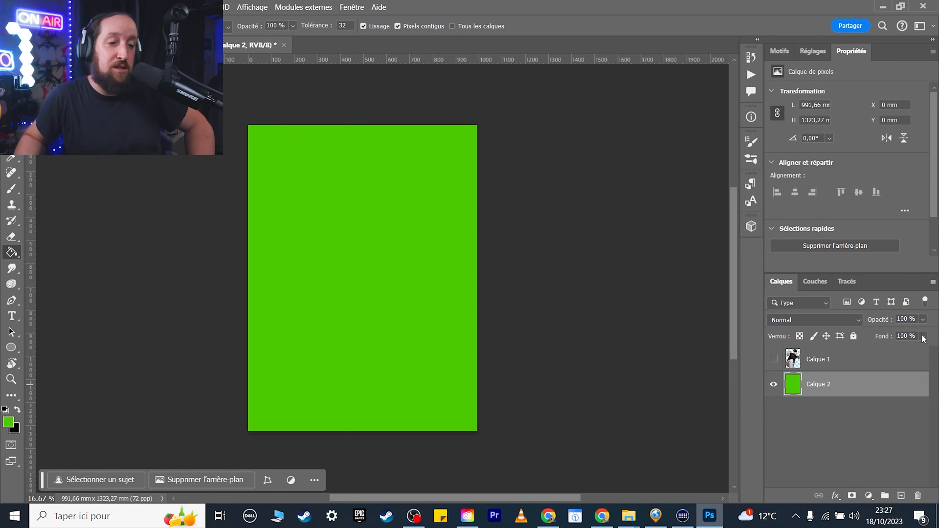
{"action": "left_click", "coordinate": [903, 319]}
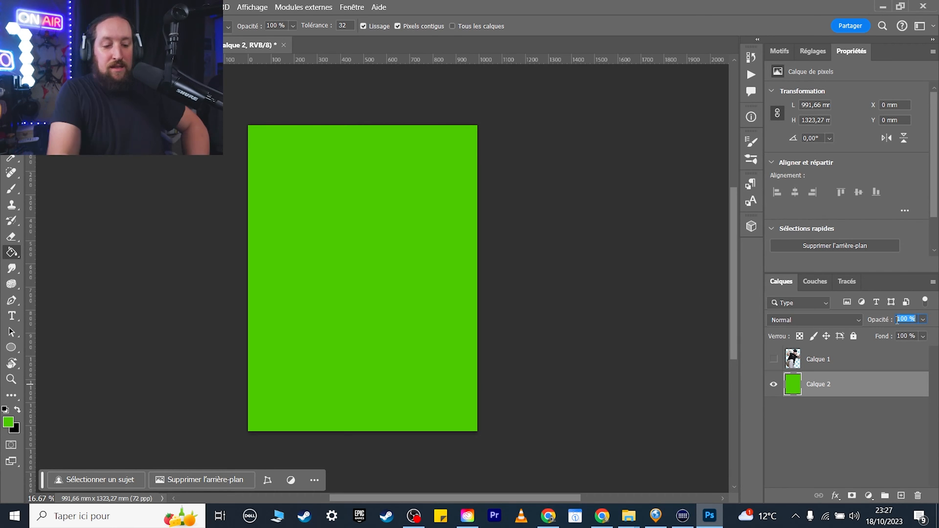
{"action": "type", "text": "50"}
{"action": "key", "text": "Return"}
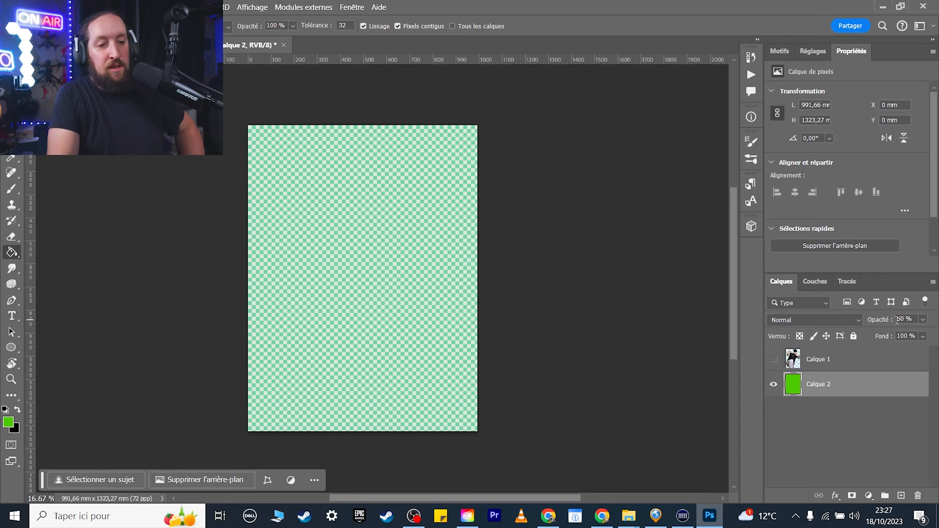
{"action": "left_click_drag", "start_coordinate": [887, 321], "coordinate": [897, 320]}
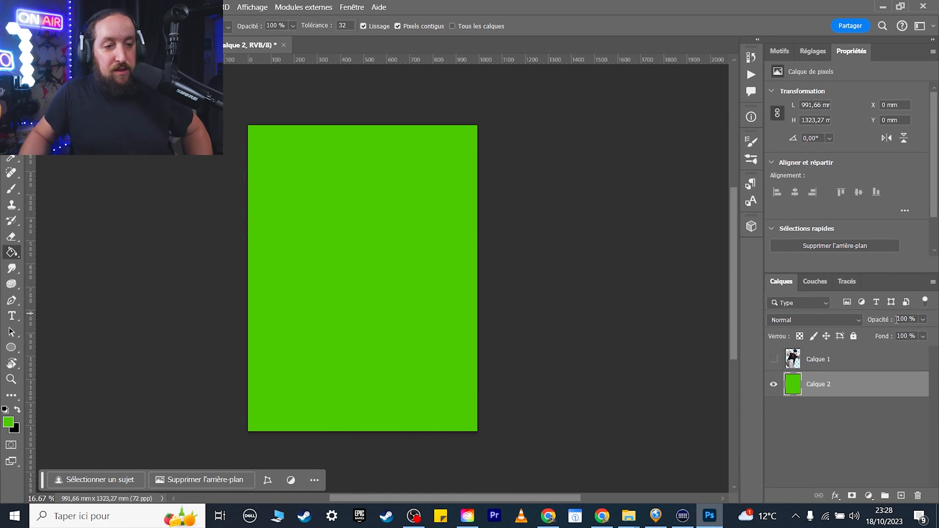
Leave only the Calque 1 cutout visible and name a new saved copy tuto in the photo de vignette folder.
{"action": "left_click", "coordinate": [774, 360]}
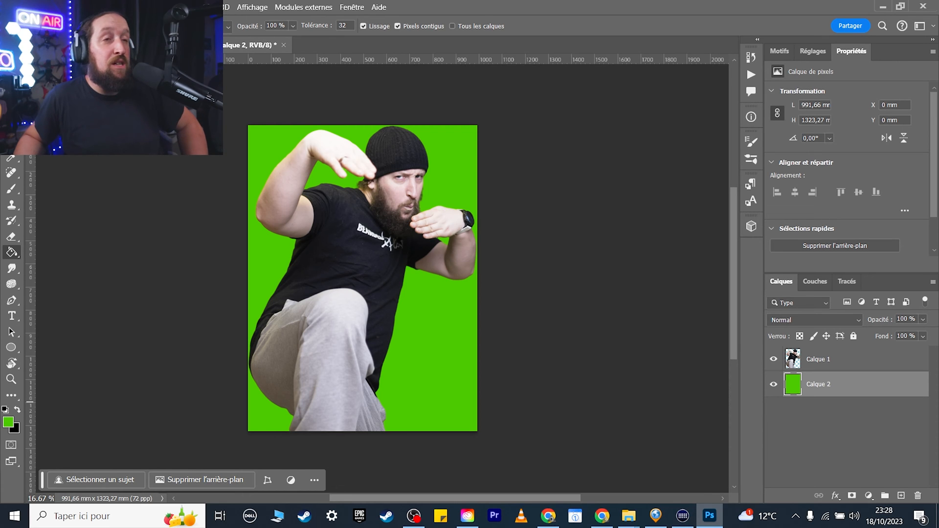
{"action": "left_click", "coordinate": [773, 384]}
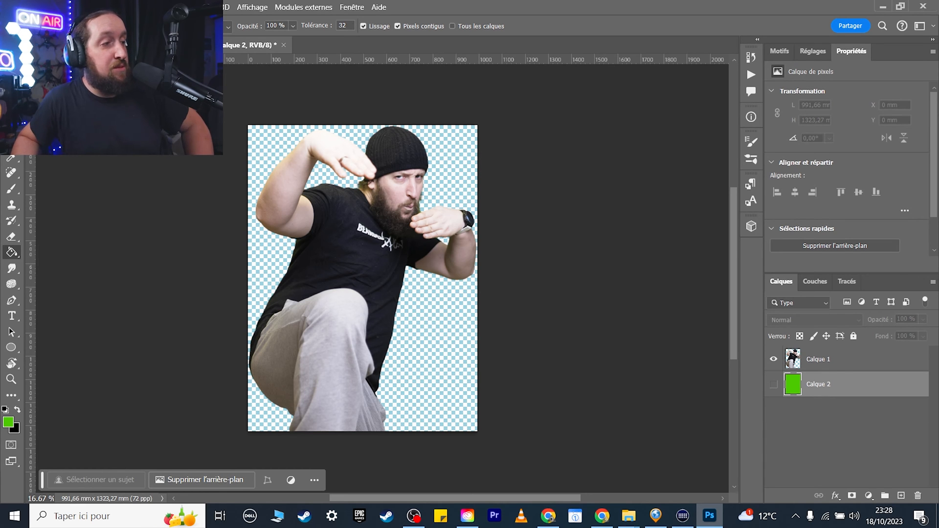
{"action": "left_click", "coordinate": [31, 7]}
{"action": "left_click", "coordinate": [92, 161]}
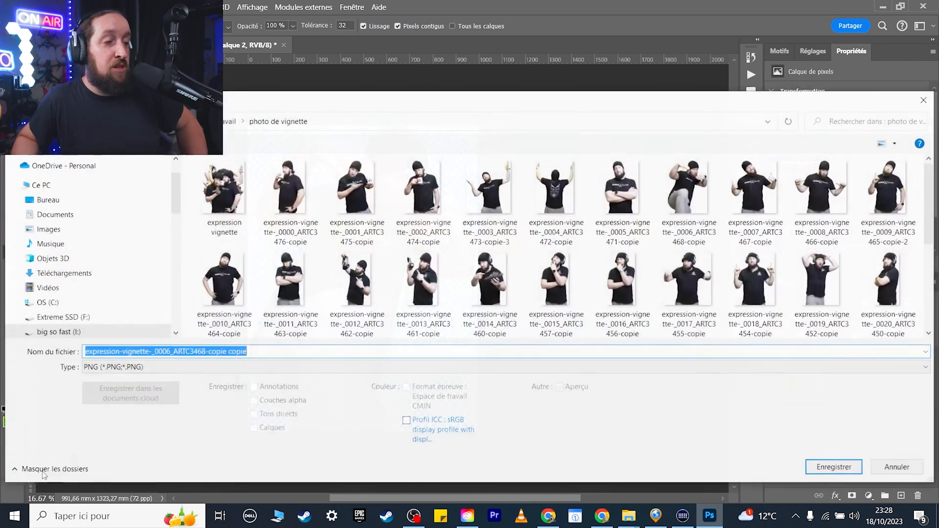
{"action": "scroll", "coordinate": [763, 240], "scroll_direction": "down", "scroll_amount": 3}
{"action": "scroll", "coordinate": [656, 260], "scroll_direction": "up", "scroll_amount": 3}
{"action": "scroll", "coordinate": [636, 262], "scroll_direction": "down", "scroll_amount": 3}
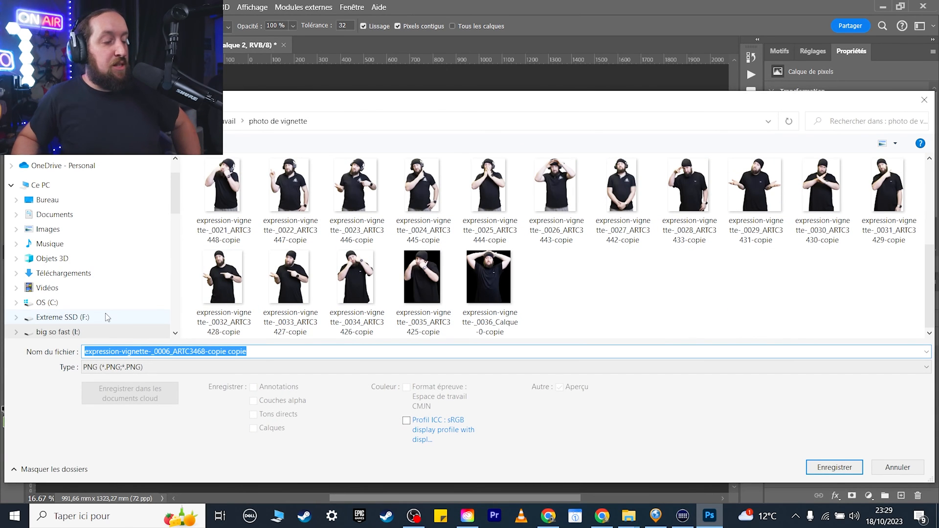
{"action": "type", "text": "tuto"}
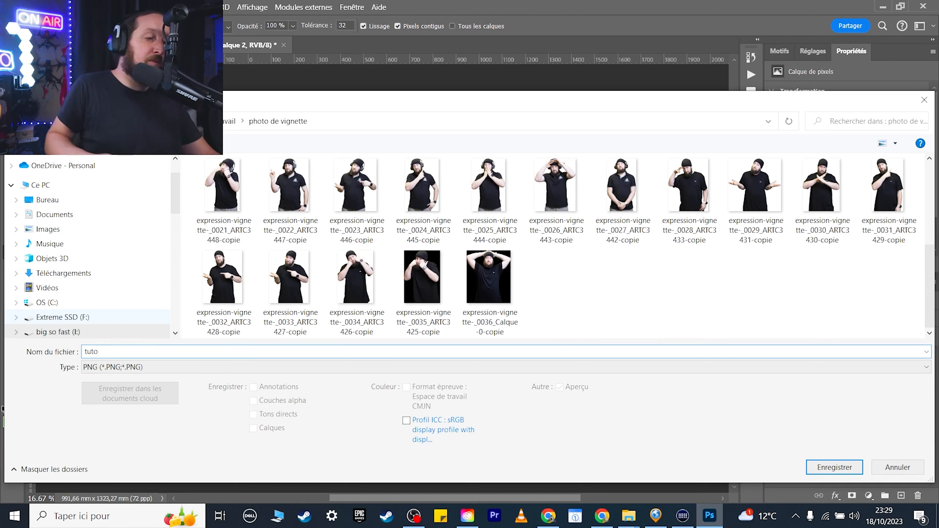
Try the JPEG file type for the copy, return it to PNG, and save it with the large-file option.
{"action": "left_click", "coordinate": [113, 368]}
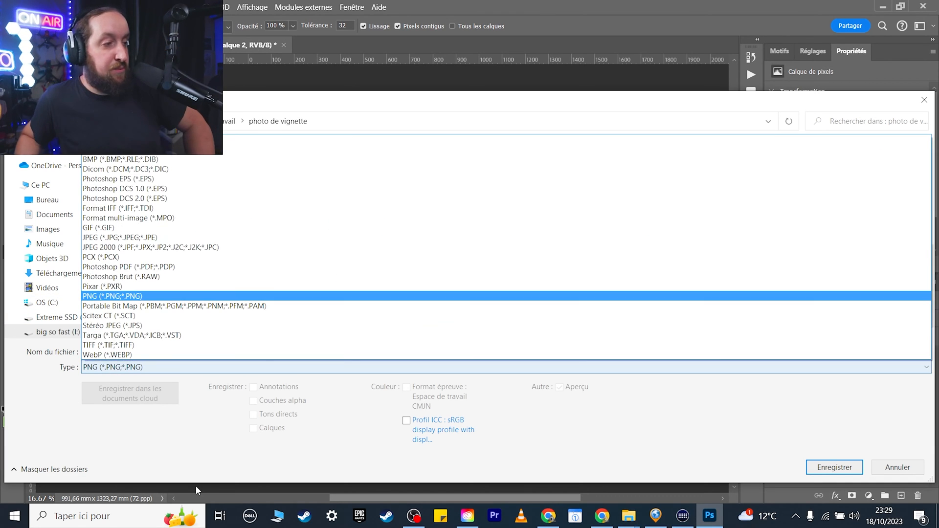
{"action": "left_click", "coordinate": [207, 239]}
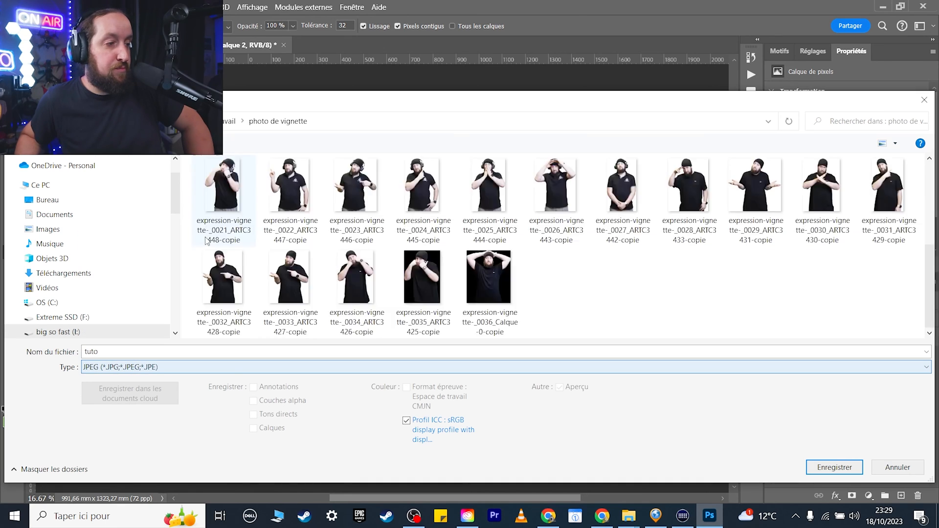
{"action": "left_click", "coordinate": [142, 368]}
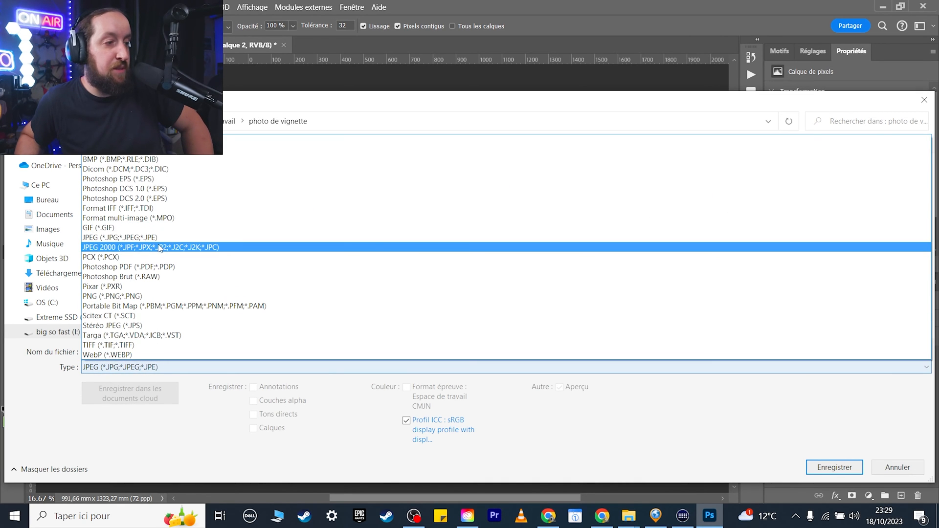
{"action": "left_click", "coordinate": [157, 296]}
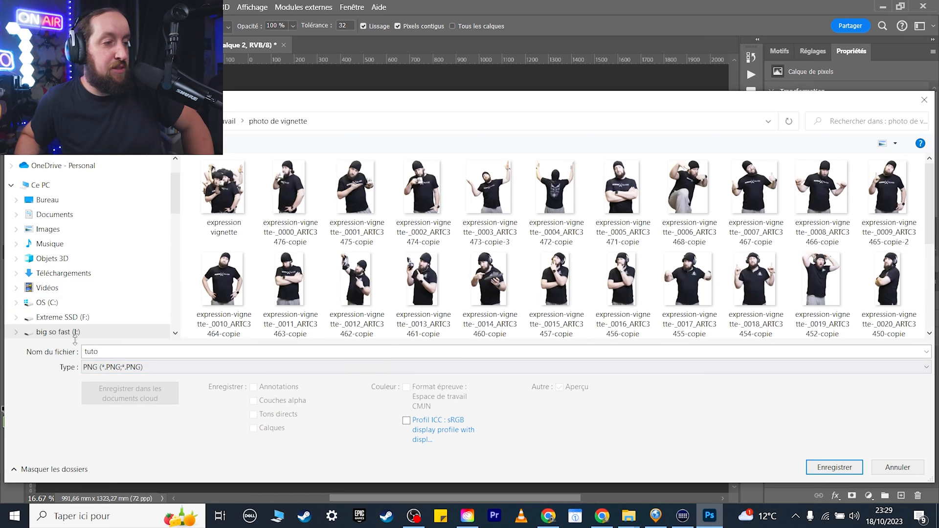
{"action": "left_click", "coordinate": [832, 469]}
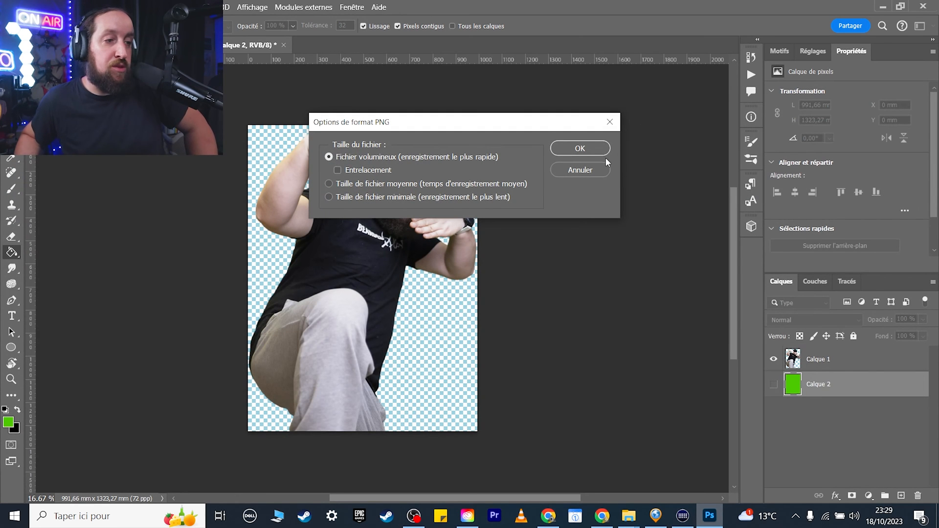
{"action": "left_click", "coordinate": [598, 150]}
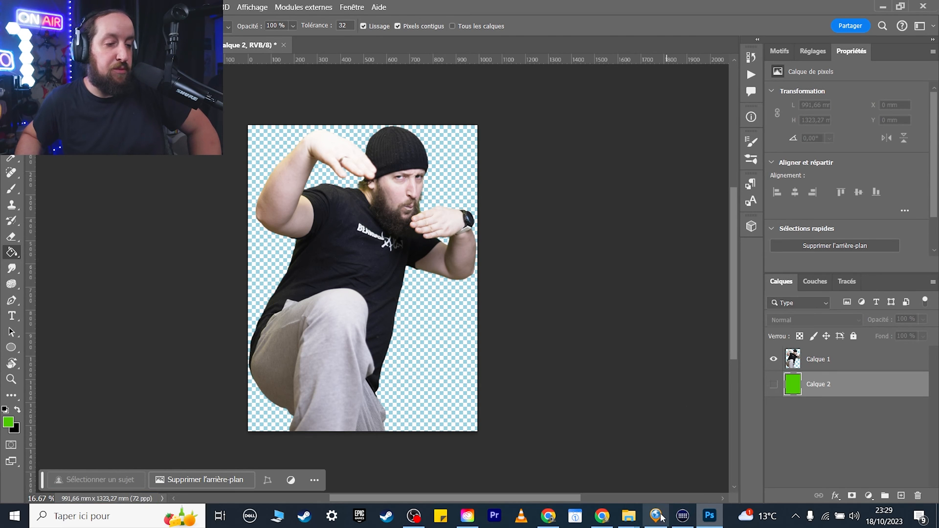
Place the saved tuto PNG from the folder into the document and delete the original Calque 1 layer.
{"action": "mouse_move", "coordinate": [628, 517]}
{"action": "left_click", "coordinate": [587, 465]}
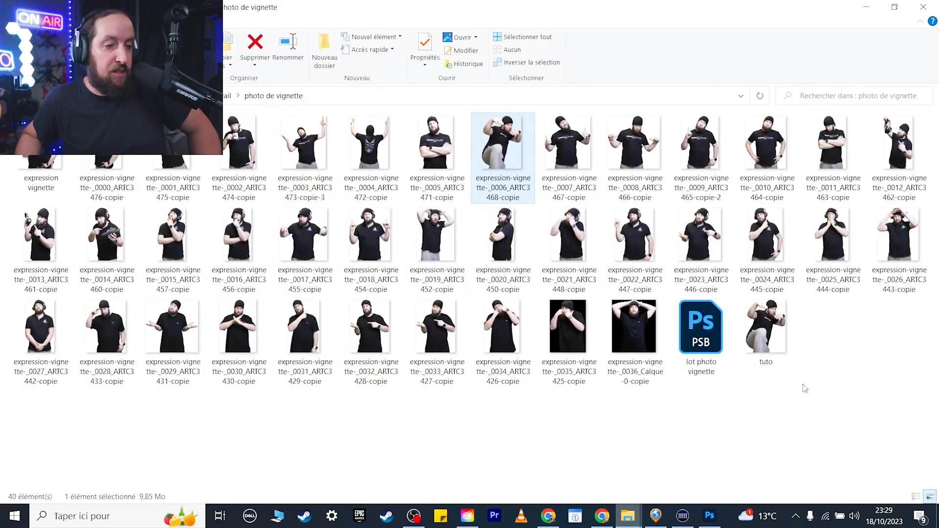
{"action": "left_click_drag", "start_coordinate": [777, 338], "coordinate": [724, 352]}
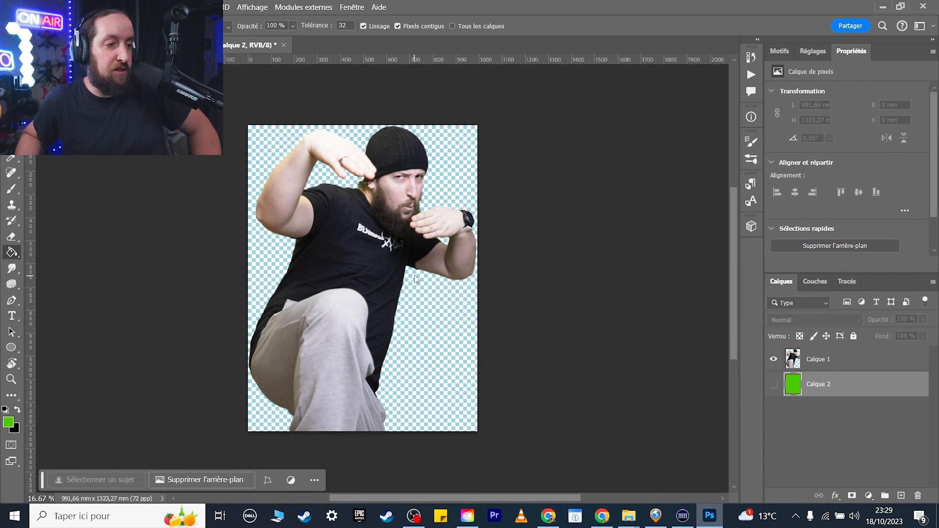
{"action": "key", "text": "Return"}
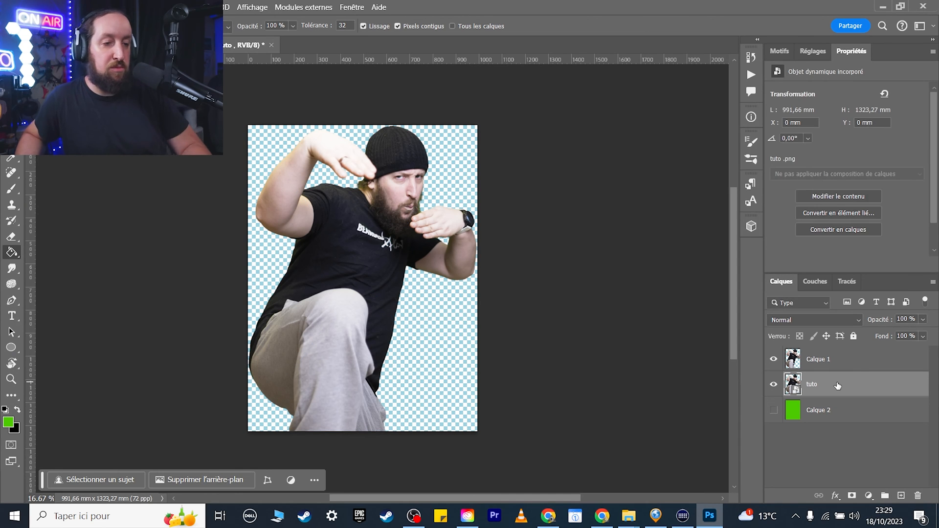
{"action": "left_click", "coordinate": [839, 367]}
{"action": "key", "text": "Delete"}
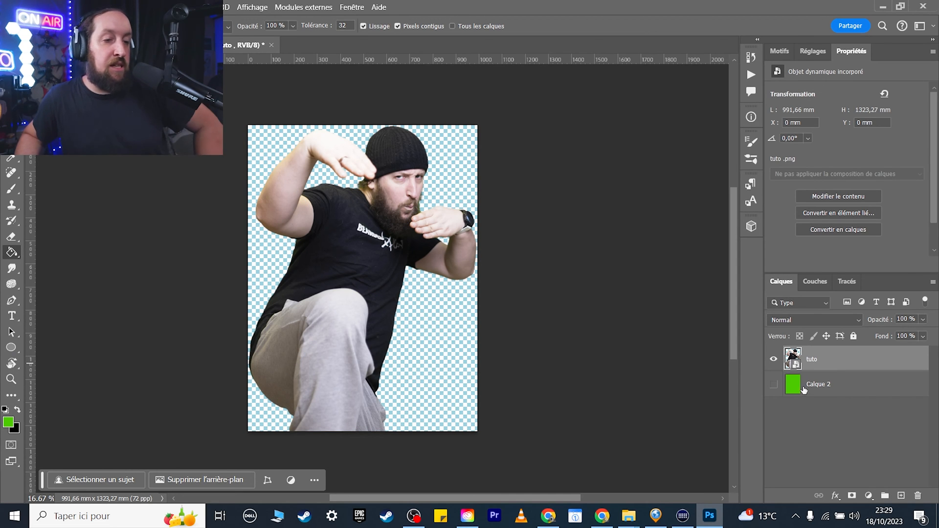
Show the green Calque 2 layer and move the tuto cutout to about X 36 mm, Y 70 mm.
{"action": "left_click", "coordinate": [774, 384]}
{"action": "left_click", "coordinate": [383, 278]}
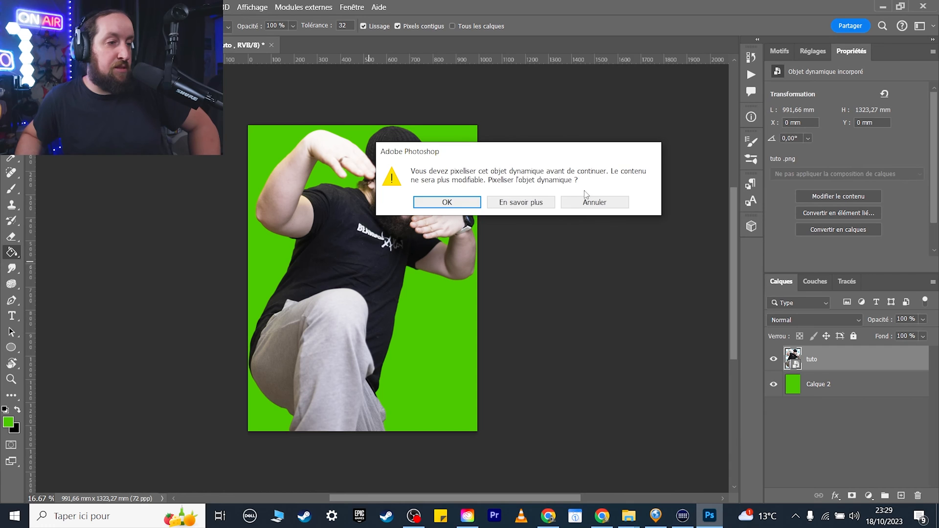
{"action": "left_click", "coordinate": [610, 203]}
{"action": "key", "text": "v"}
{"action": "mouse_move", "coordinate": [418, 212]}
{"action": "left_mouse_down"}
{"action": "mouse_move", "coordinate": [365, 260]}
{"action": "mouse_move", "coordinate": [402, 221]}
{"action": "mouse_move", "coordinate": [238, 250]}
{"action": "mouse_move", "coordinate": [443, 184]}
{"action": "mouse_move", "coordinate": [470, 139]}
{"action": "mouse_move", "coordinate": [364, 286]}
{"action": "mouse_move", "coordinate": [377, 261]}
{"action": "left_mouse_up"}
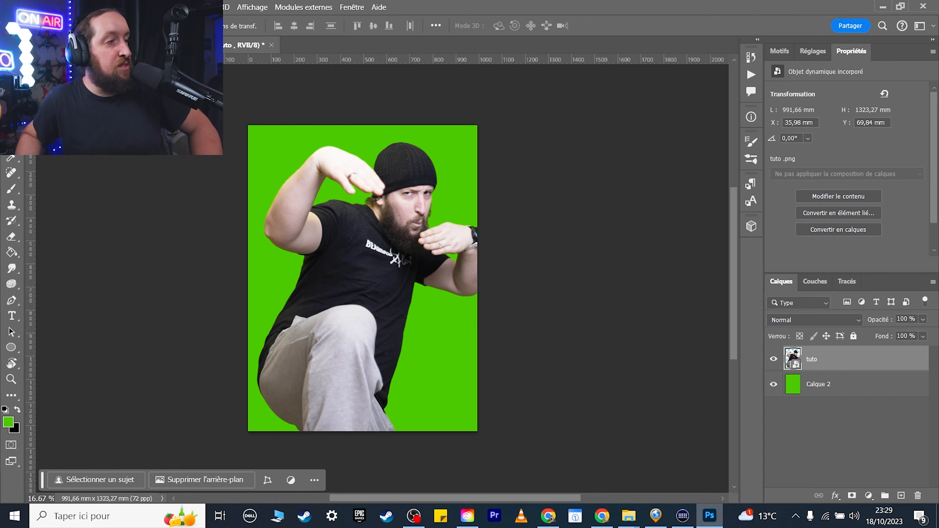
Save a copy of the cutout on its green background as a PNG named tuto jp, with the large-file option.
{"action": "left_click", "coordinate": [28, 8]}
{"action": "left_click", "coordinate": [92, 161]}
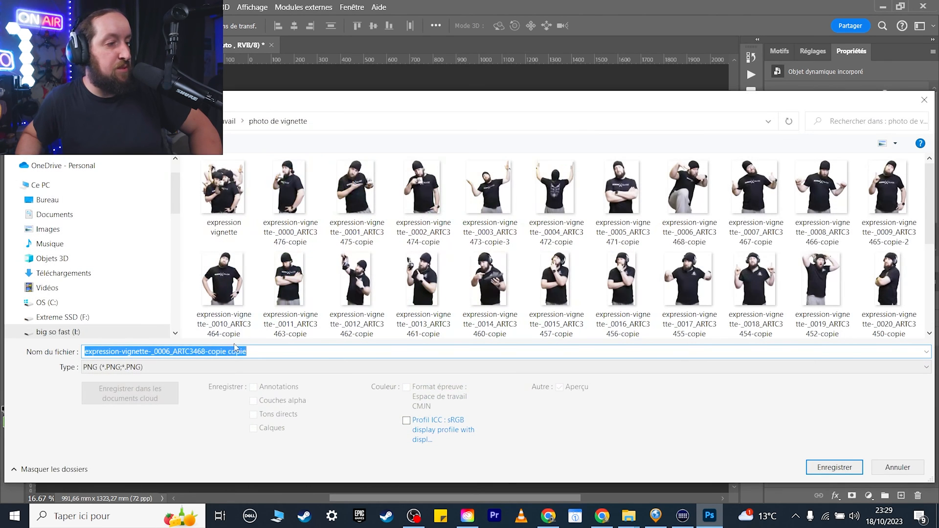
{"action": "type", "text": "tut"}
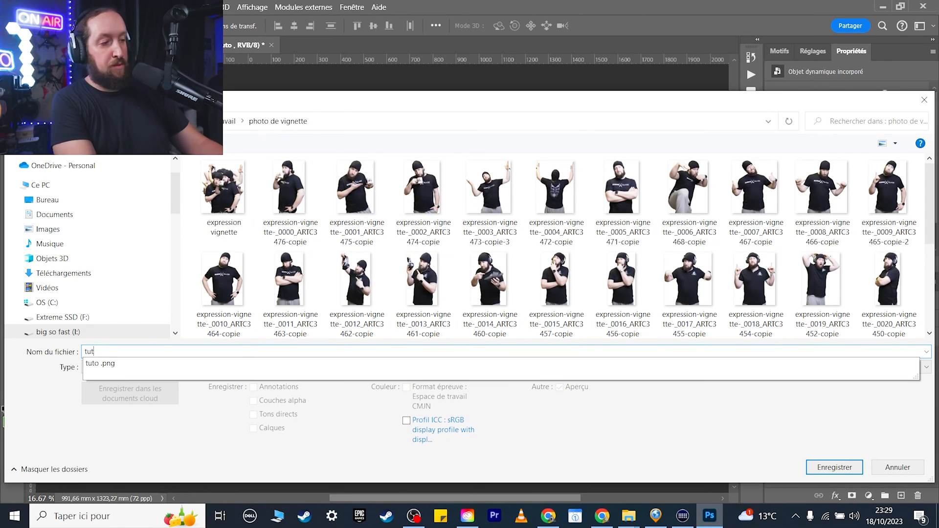
{"action": "type", "text": "o jp"}
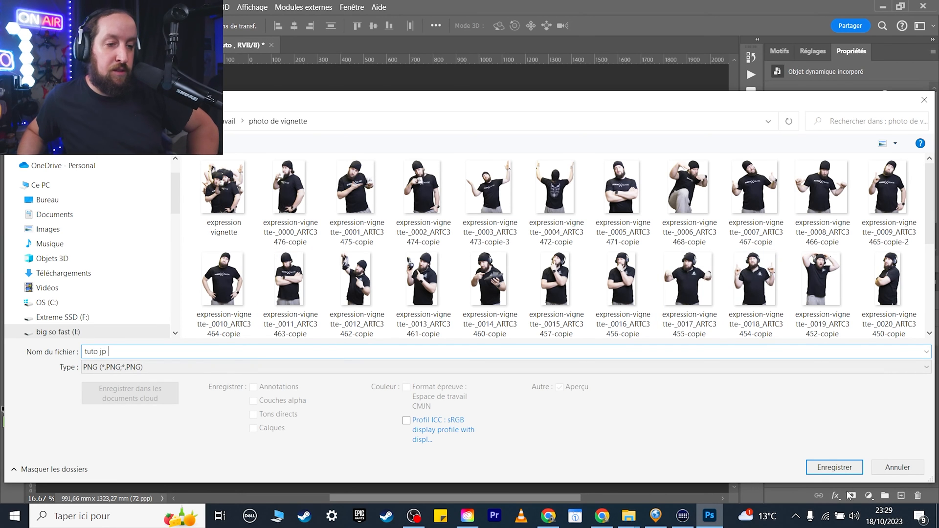
{"action": "left_click", "coordinate": [834, 467]}
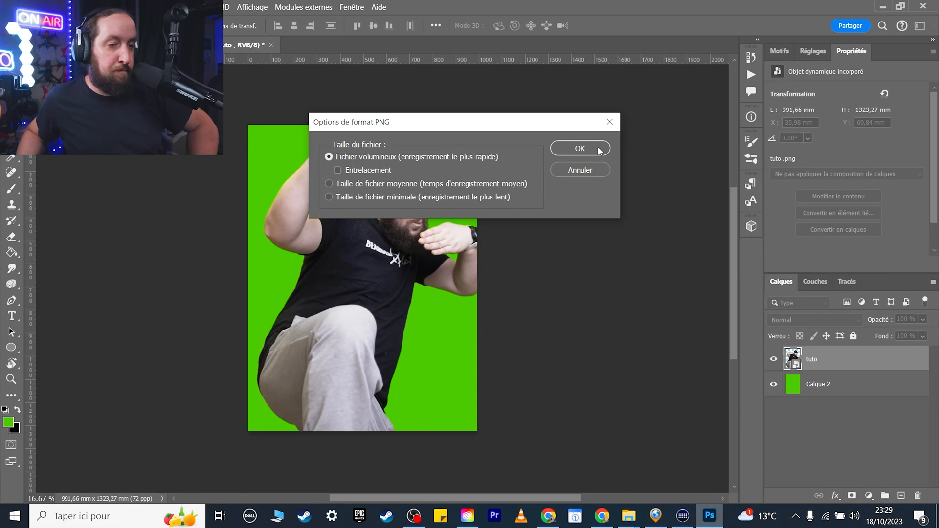
{"action": "left_click", "coordinate": [580, 148]}
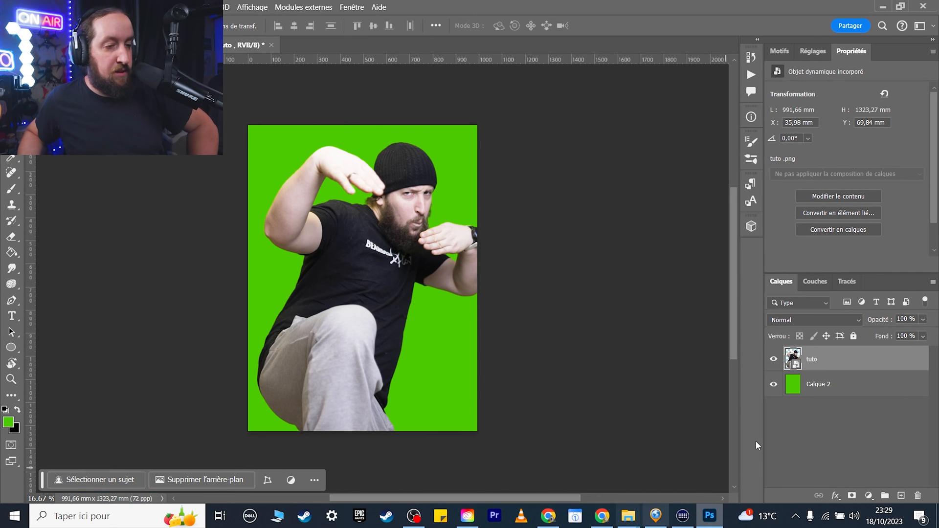
Hide the tuto and Calque 2 layers and place the tuto jp PNG from the folder into the document.
{"action": "left_click_drag", "start_coordinate": [774, 384], "coordinate": [775, 366]}
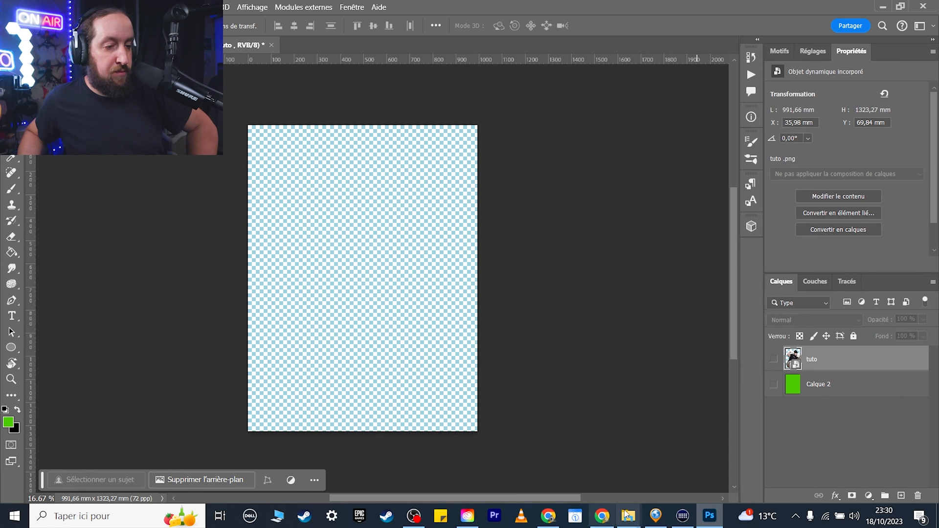
{"action": "mouse_move", "coordinate": [628, 516]}
{"action": "left_click", "coordinate": [627, 469]}
{"action": "left_click_drag", "start_coordinate": [833, 342], "coordinate": [331, 244]}
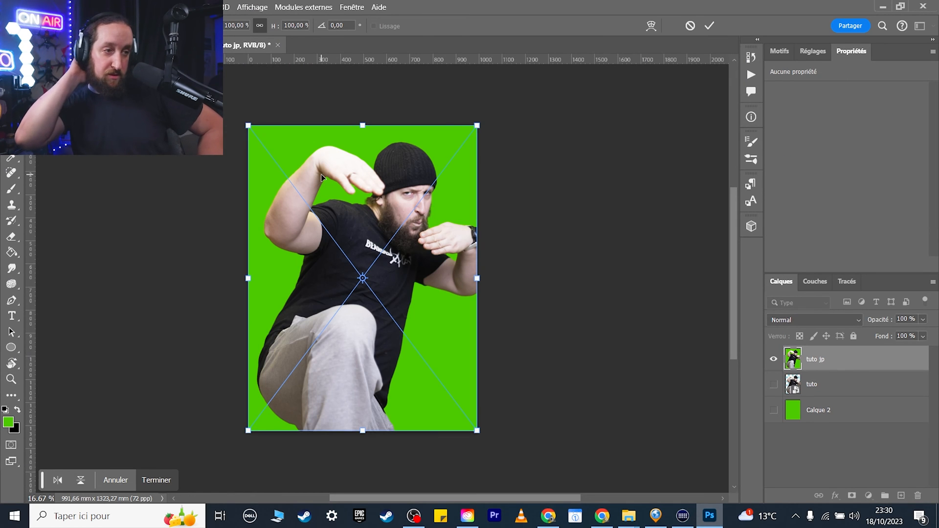
{"action": "key", "text": "Return"}
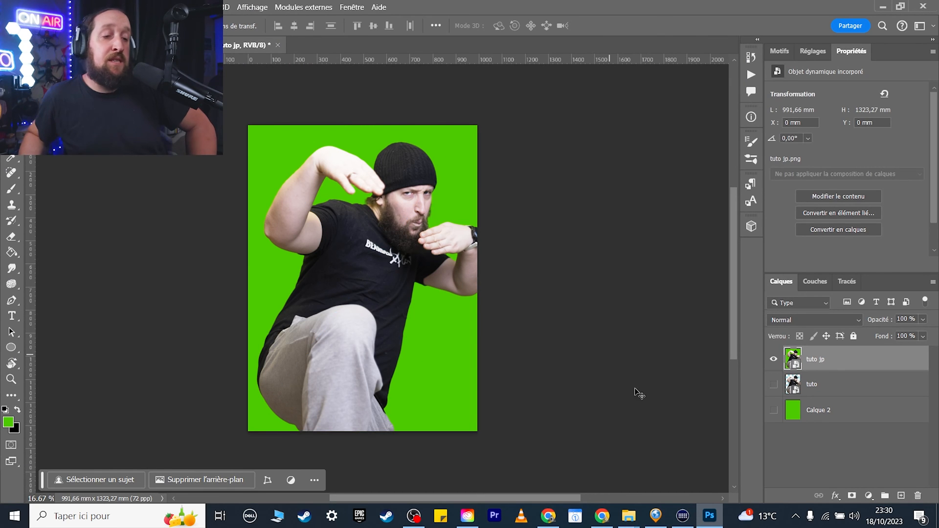
Show only the tuto cutout layer and save a copy as a JPEG named tuto jp 2 at maximum quality 12.
{"action": "left_click", "coordinate": [773, 359]}
{"action": "left_click", "coordinate": [773, 384]}
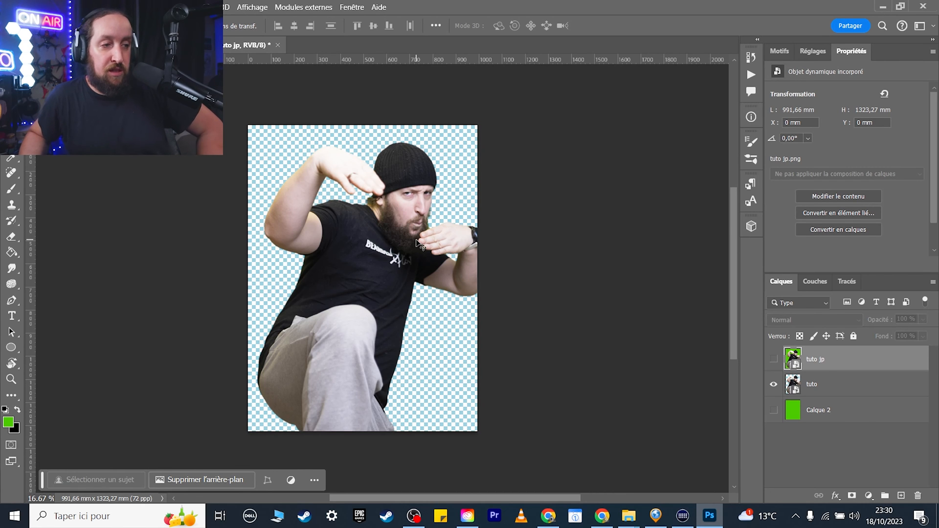
{"action": "left_click", "coordinate": [31, 6]}
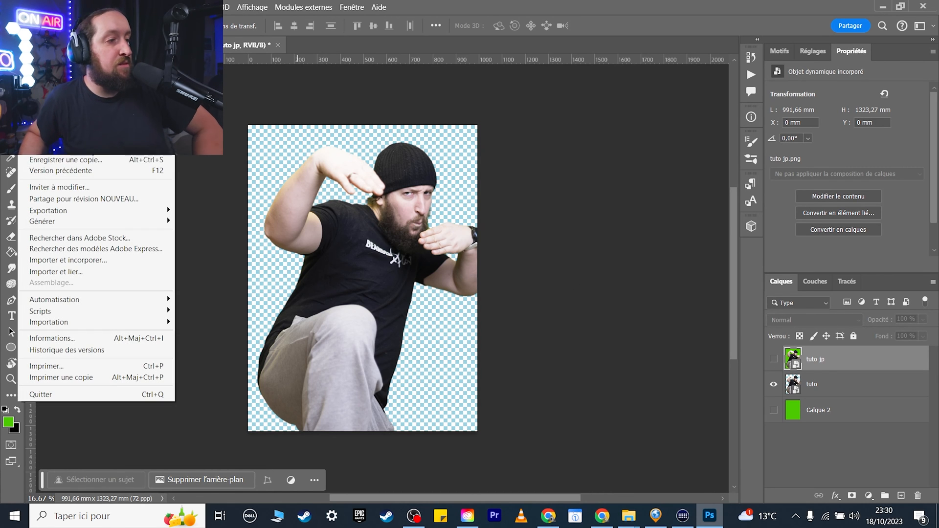
{"action": "left_click", "coordinate": [93, 160]}
{"action": "left_click", "coordinate": [241, 368]}
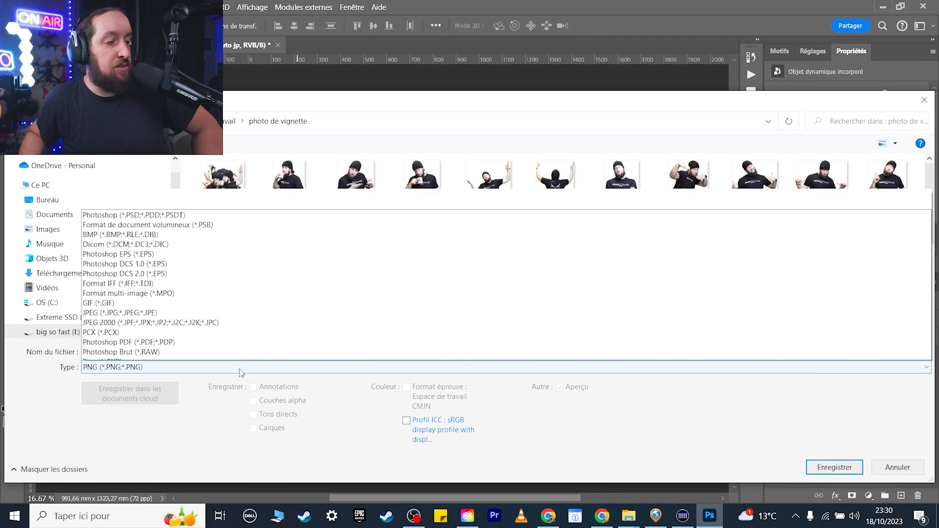
{"action": "left_click", "coordinate": [182, 239]}
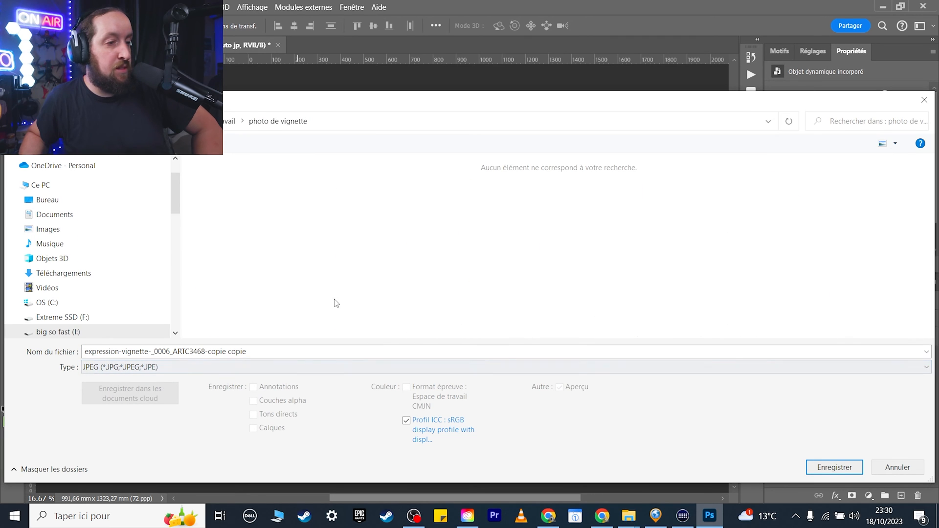
{"action": "left_click", "coordinate": [255, 350]}
{"action": "key", "text": "ctrl+a"}
{"action": "type", "text": "tuto"}
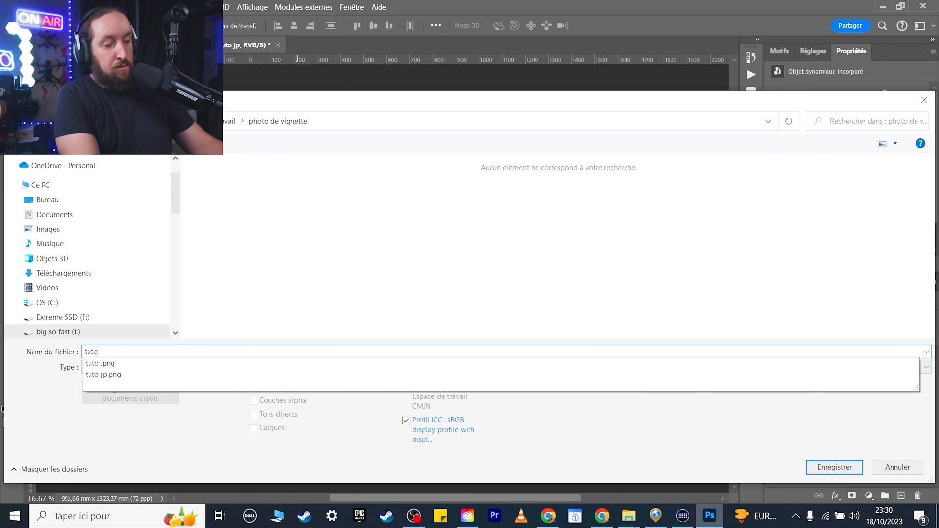
{"action": "type", "text": " jp 2"}
{"action": "key", "text": "Return"}
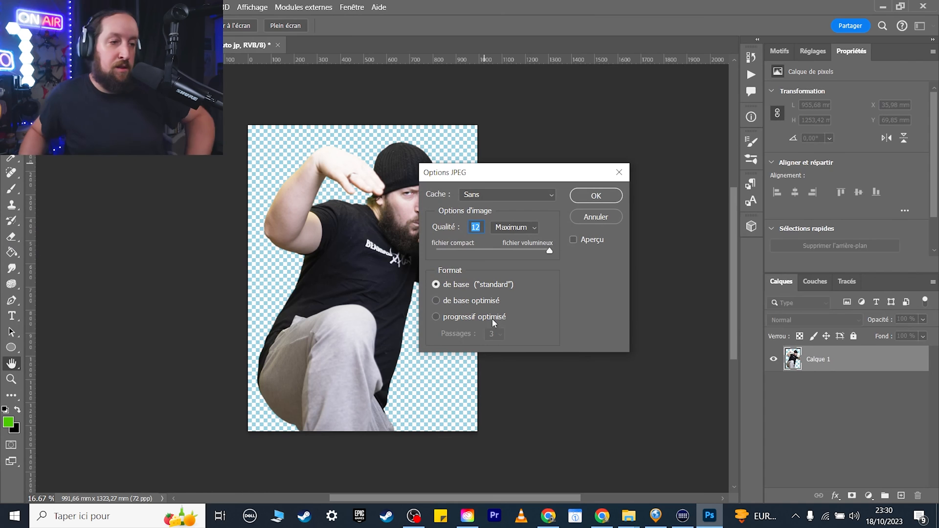
{"action": "left_click", "coordinate": [596, 196]}
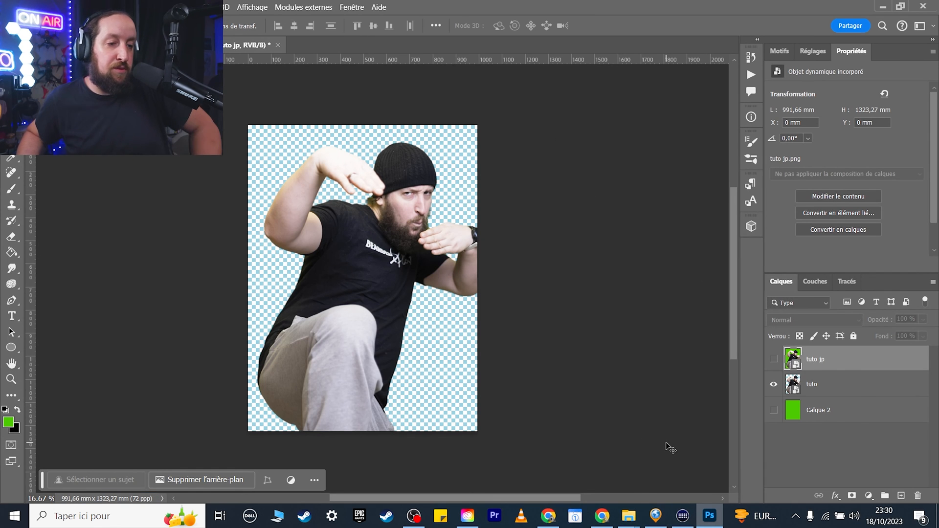
Hide the tuto layer and place the tuto jp 2 JPEG from the photo de vignette folder into the document.
{"action": "left_click", "coordinate": [777, 388]}
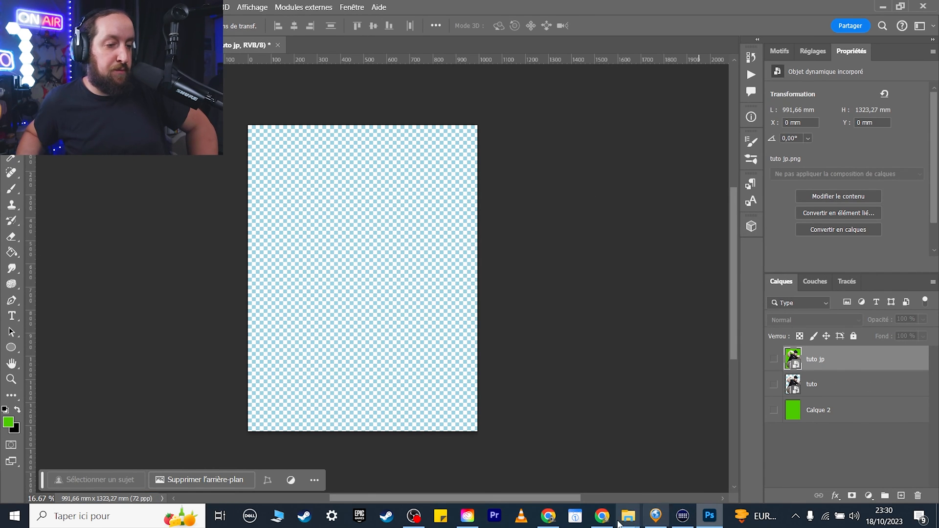
{"action": "mouse_move", "coordinate": [628, 516]}
{"action": "left_click", "coordinate": [703, 477]}
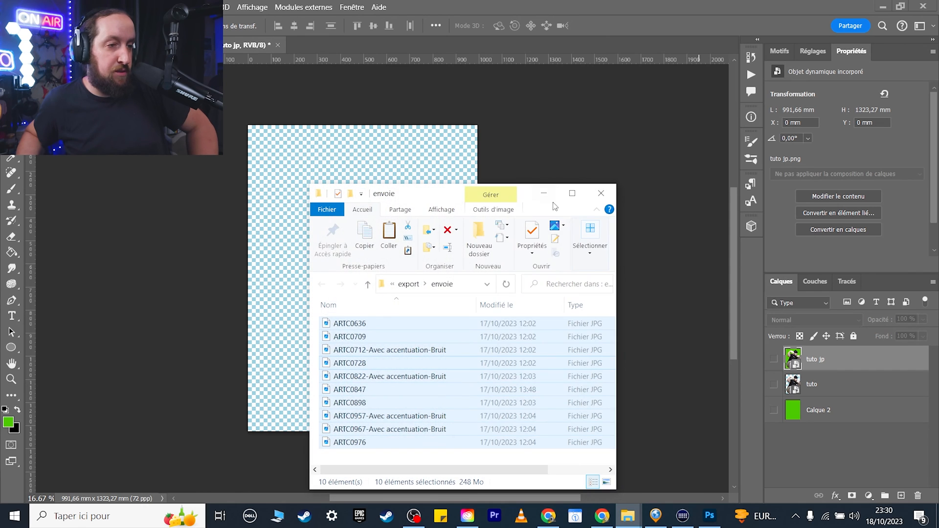
{"action": "left_click", "coordinate": [544, 193]}
{"action": "mouse_move", "coordinate": [628, 517]}
{"action": "left_click", "coordinate": [591, 465]}
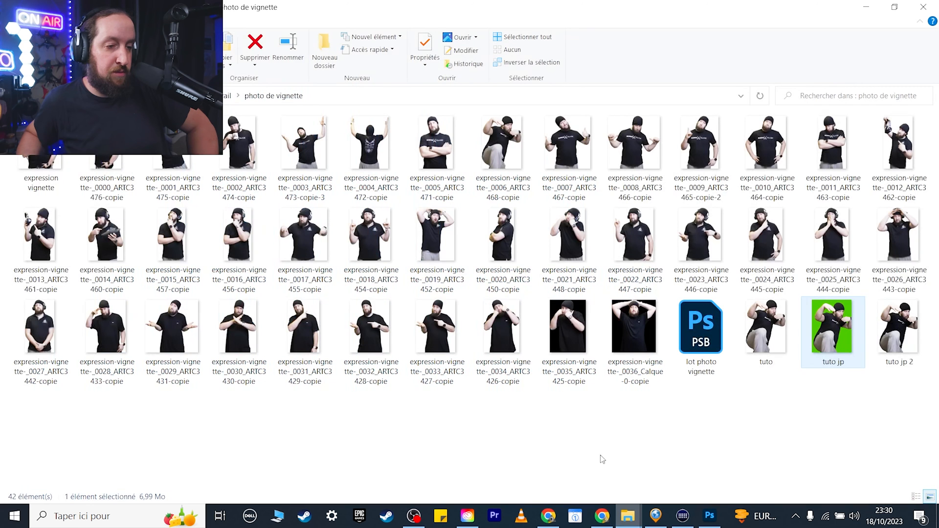
{"action": "left_click_drag", "start_coordinate": [905, 344], "coordinate": [382, 245]}
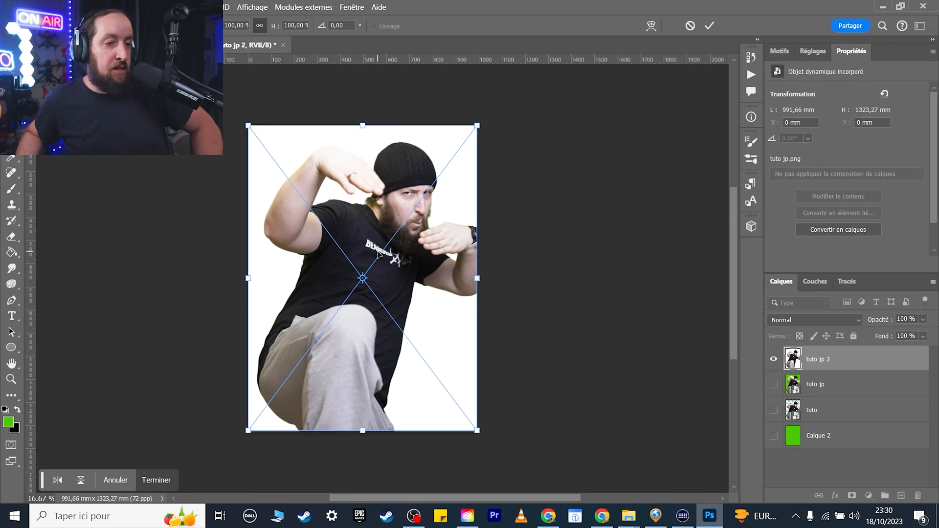
{"action": "key", "text": "Return"}
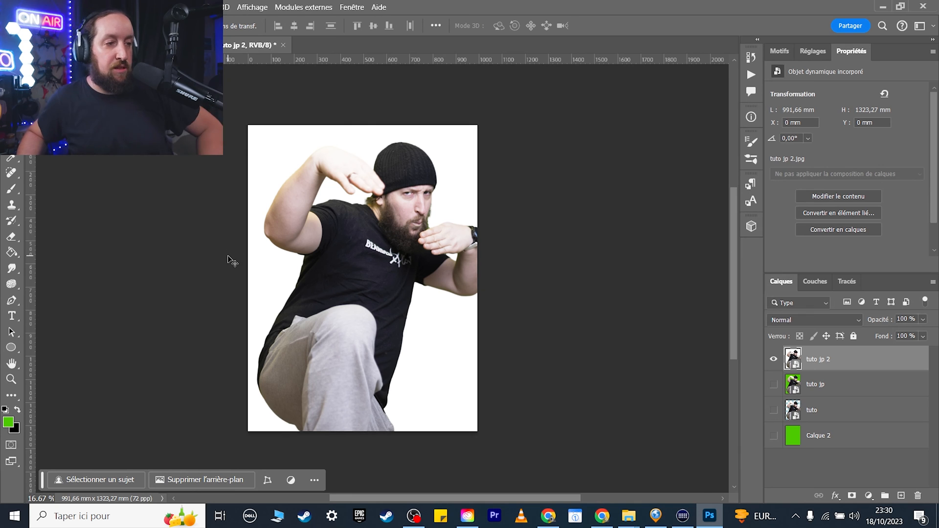
Move the placed tuto jp 2 image to about X 2 mm, Y -8 mm, and delete its layer.
{"action": "left_click_drag", "start_coordinate": [310, 268], "coordinate": [324, 369]}
{"action": "left_click_drag", "start_coordinate": [376, 273], "coordinate": [361, 170]}
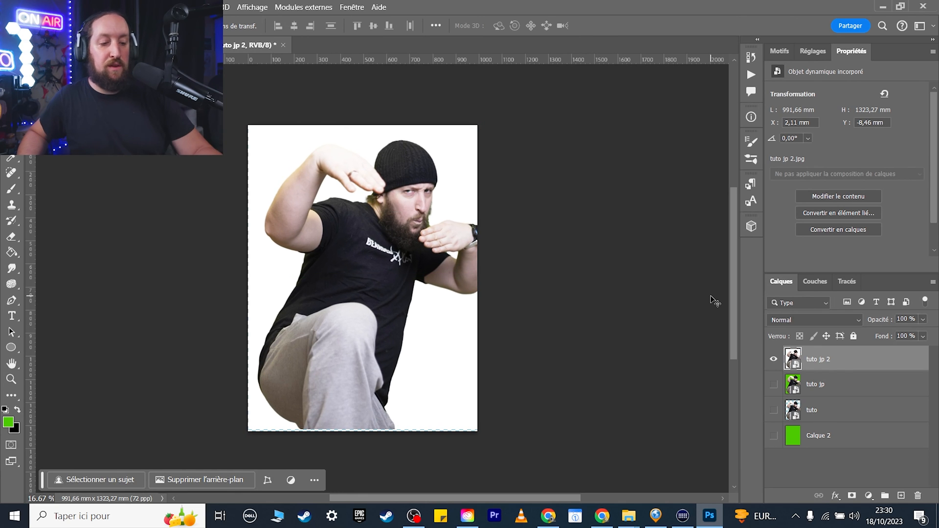
{"action": "key", "text": "Delete"}
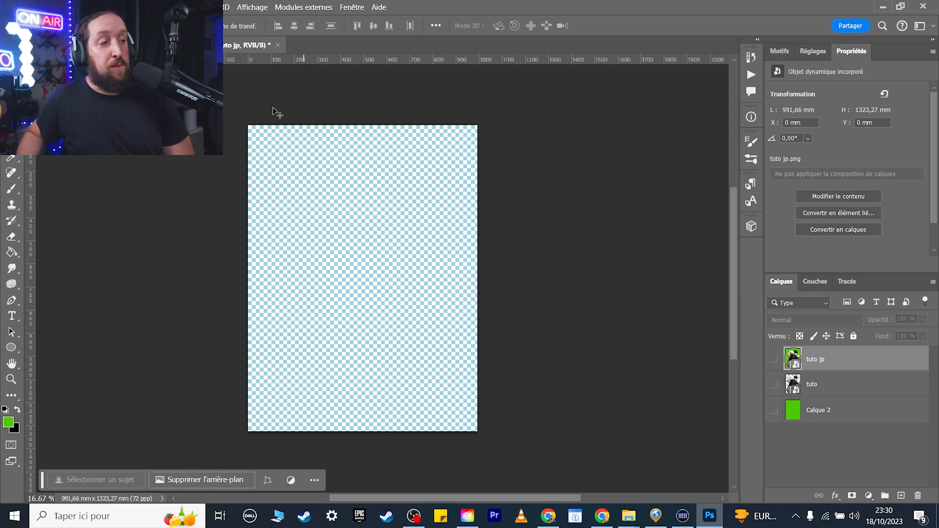
{"action": "left_click", "coordinate": [27, 7]}
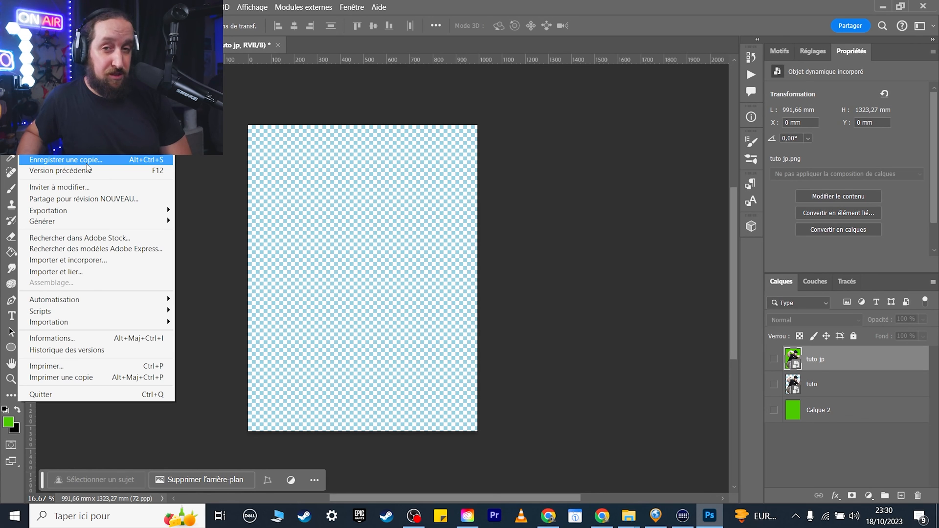
{"action": "left_click", "coordinate": [487, 210]}
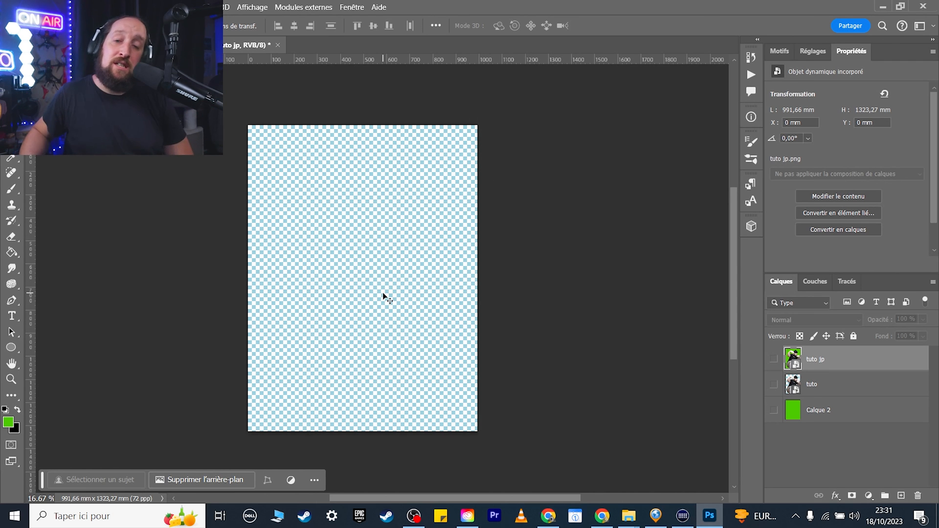
{"action": "scroll", "coordinate": [399, 283], "scroll_direction": "left", "scroll_amount": 1}
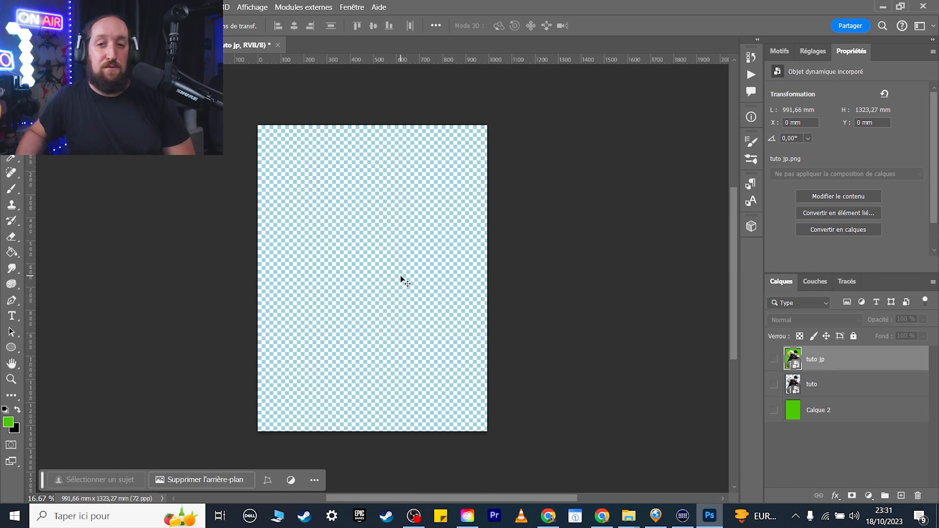
{"action": "scroll", "coordinate": [417, 266], "scroll_direction": "left", "scroll_amount": 1}
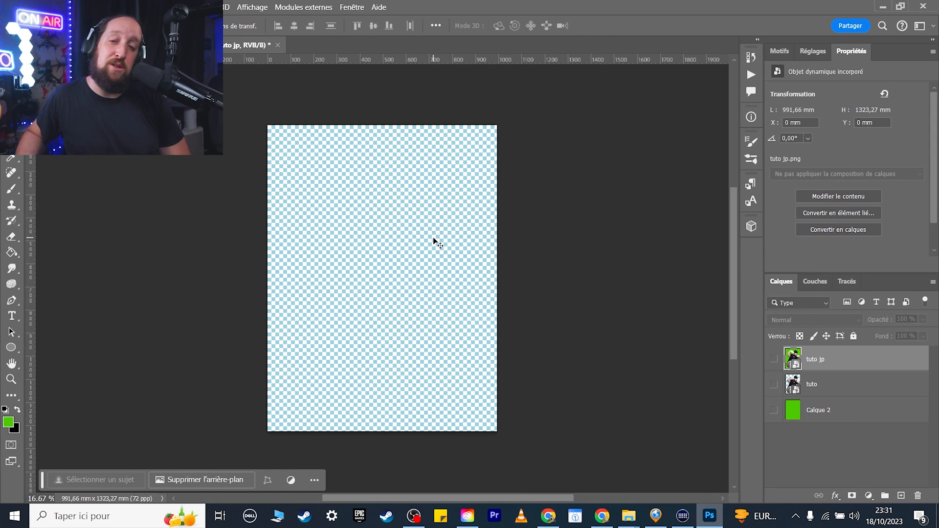